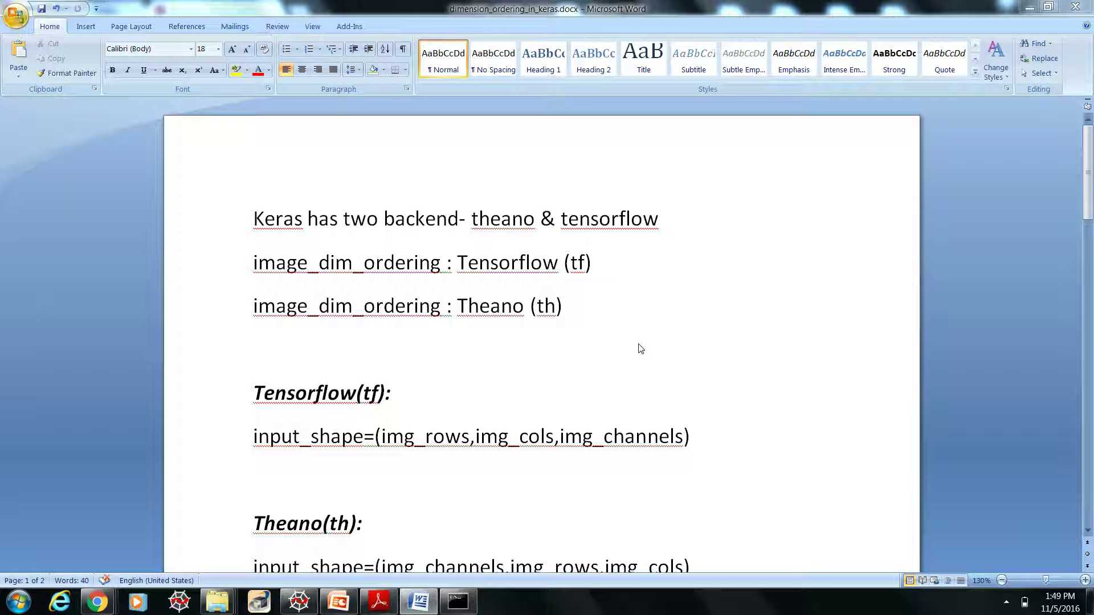
Review the TensorFlow input_shape traceback notes in Word, then switch to cnn.py in Spyder
left_click(531, 226)
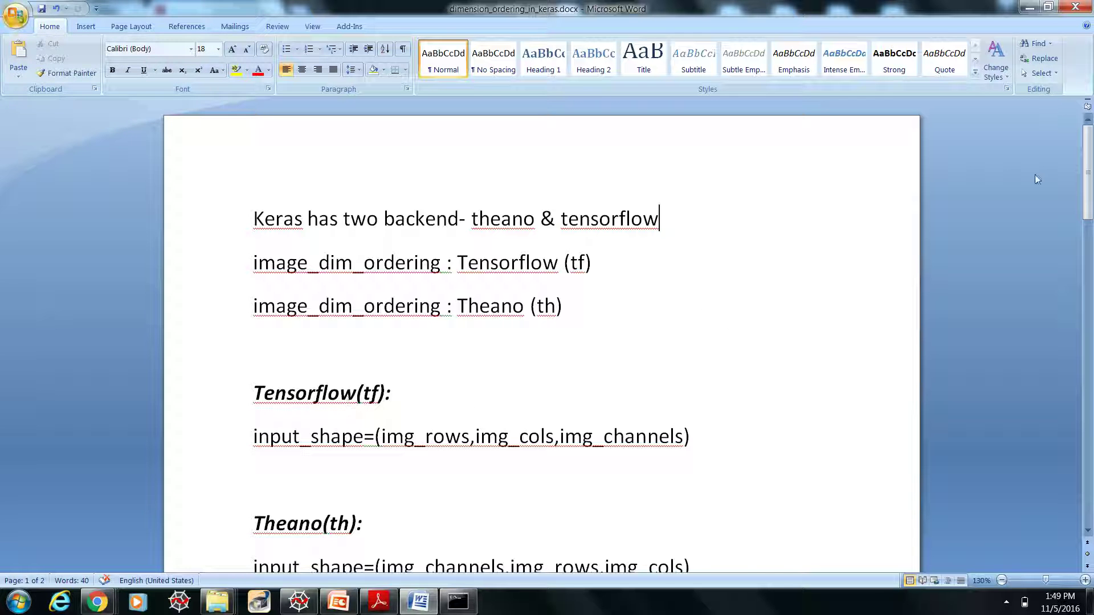
left_click_drag(1087, 180, 1087, 210)
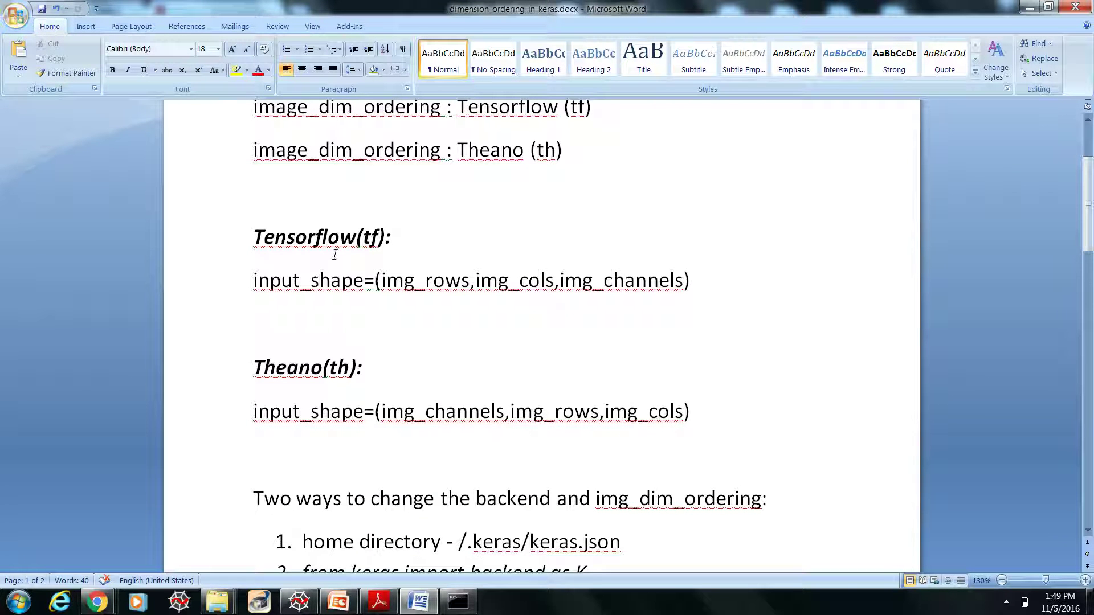
left_click(330, 236)
left_click(255, 280)
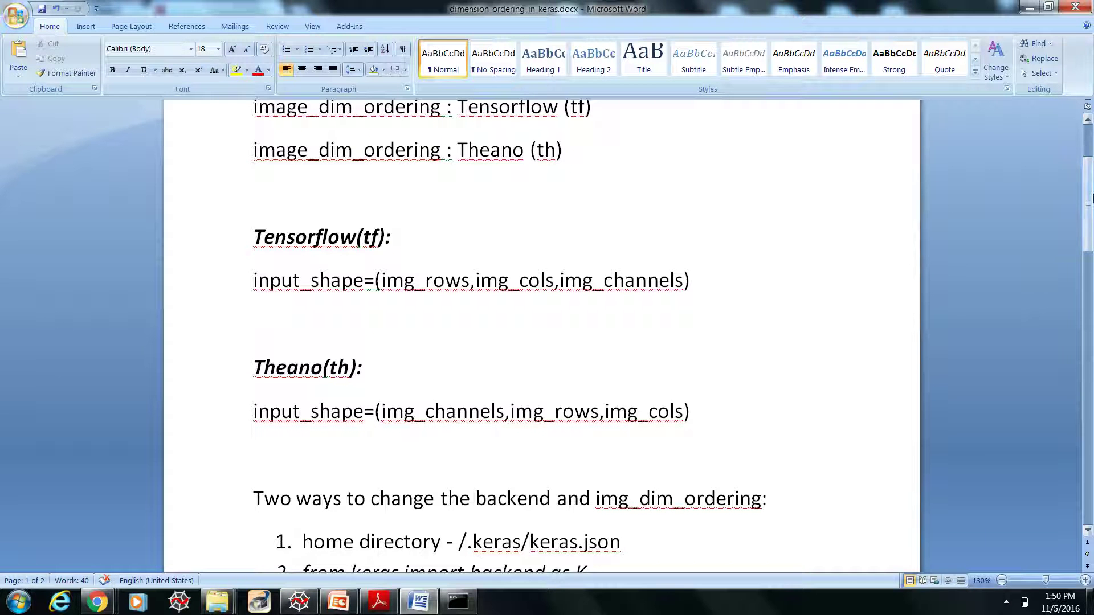
left_click_drag(1087, 205, 1088, 390)
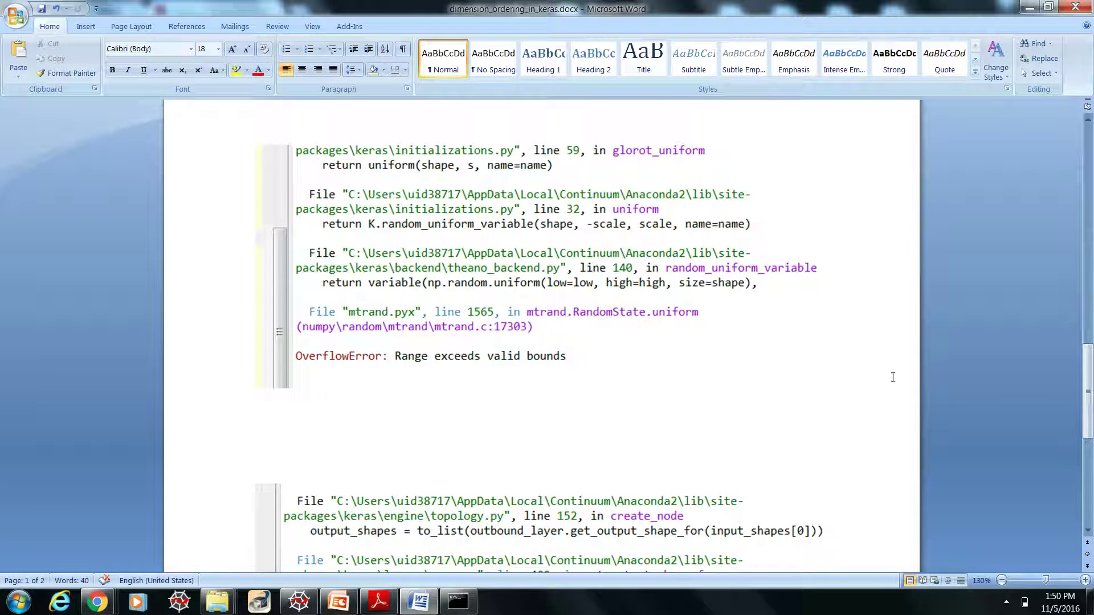
left_click_drag(1088, 377, 1088, 428)
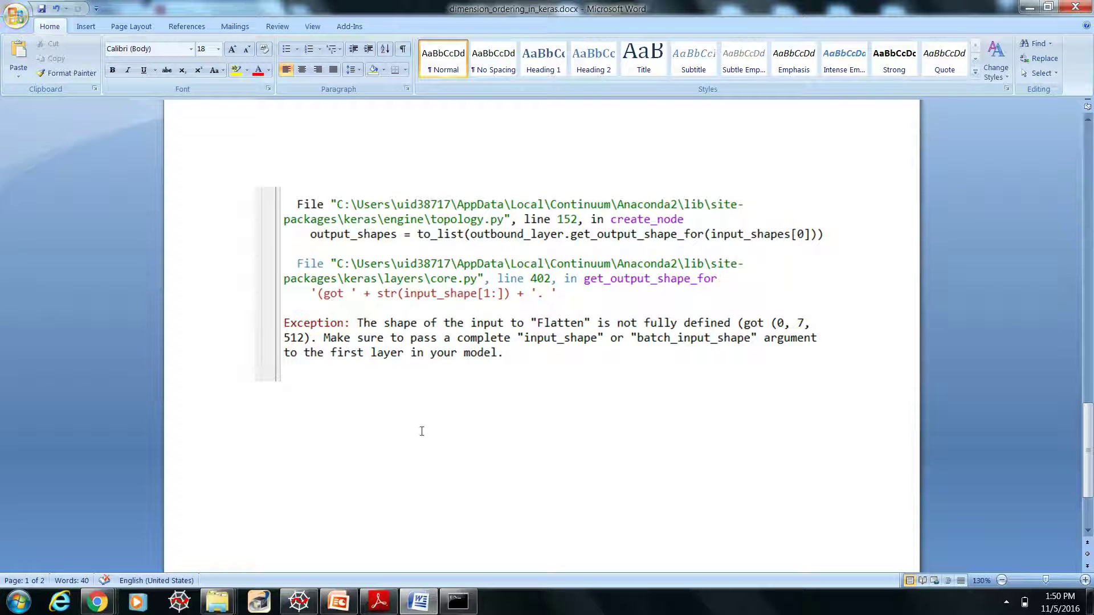
left_click(298, 602)
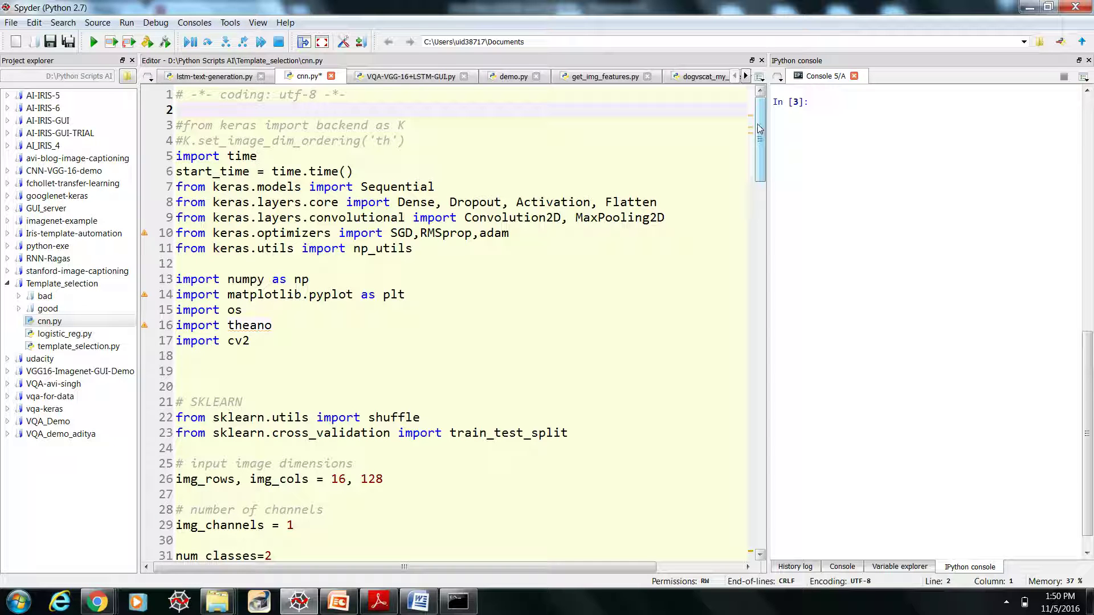
Run the imports cell and the data-loading cell, printing Theano backend and counts 1581, 1600, 3181
left_click(528, 266)
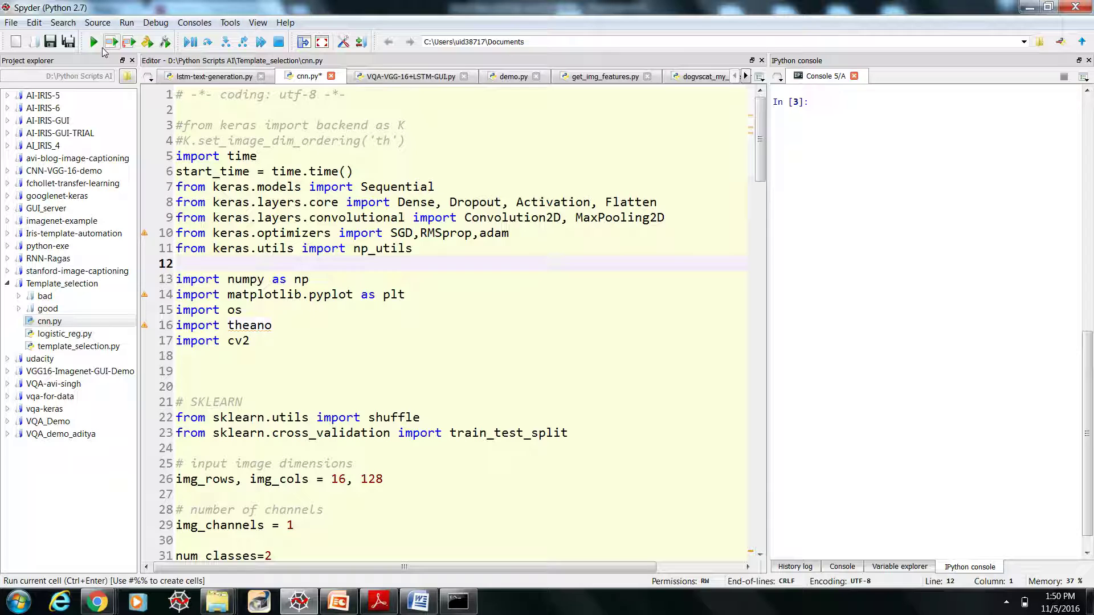
left_click(111, 42)
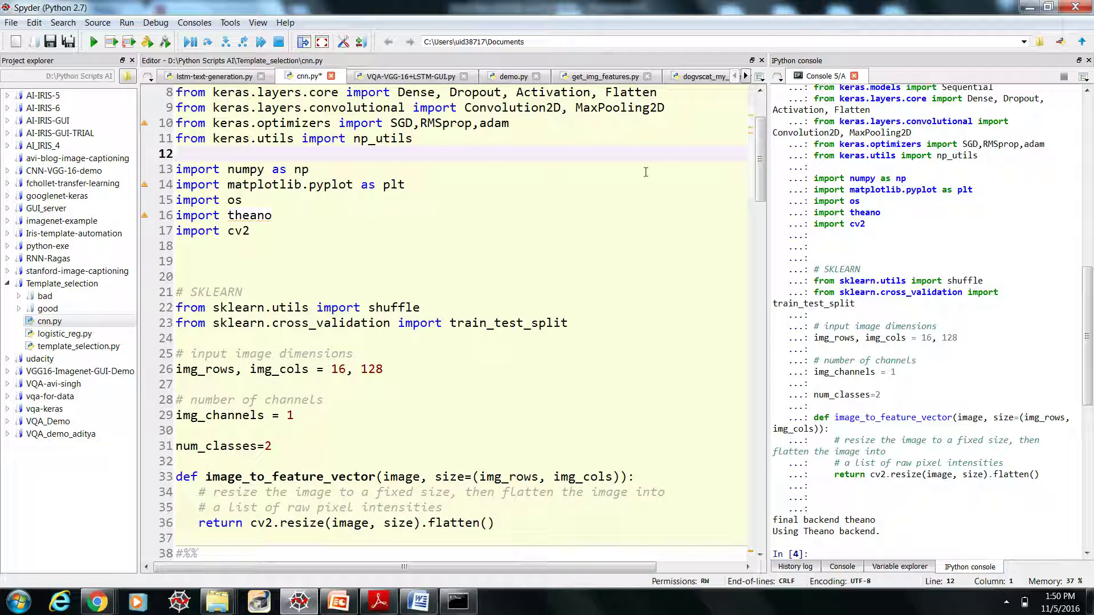
left_click_drag(760, 163, 759, 261)
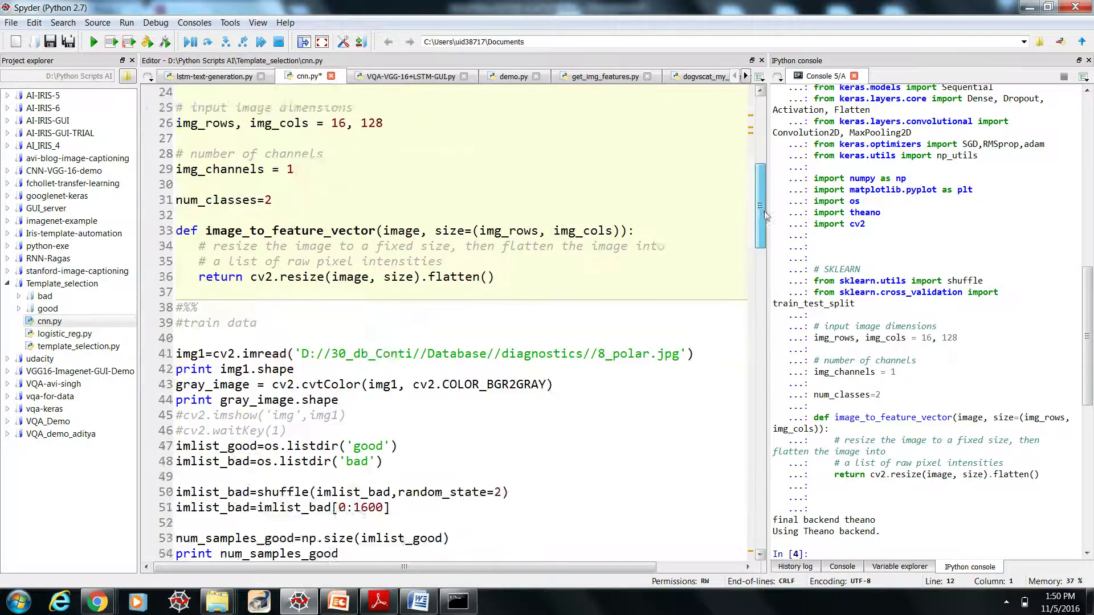
left_click(604, 260)
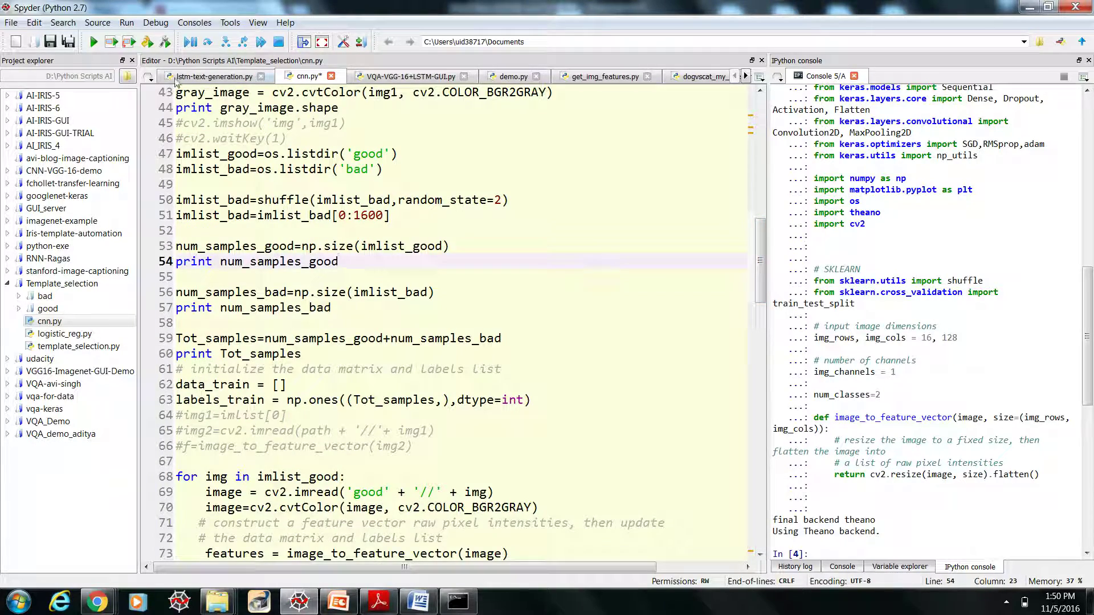
key("shift+Return")
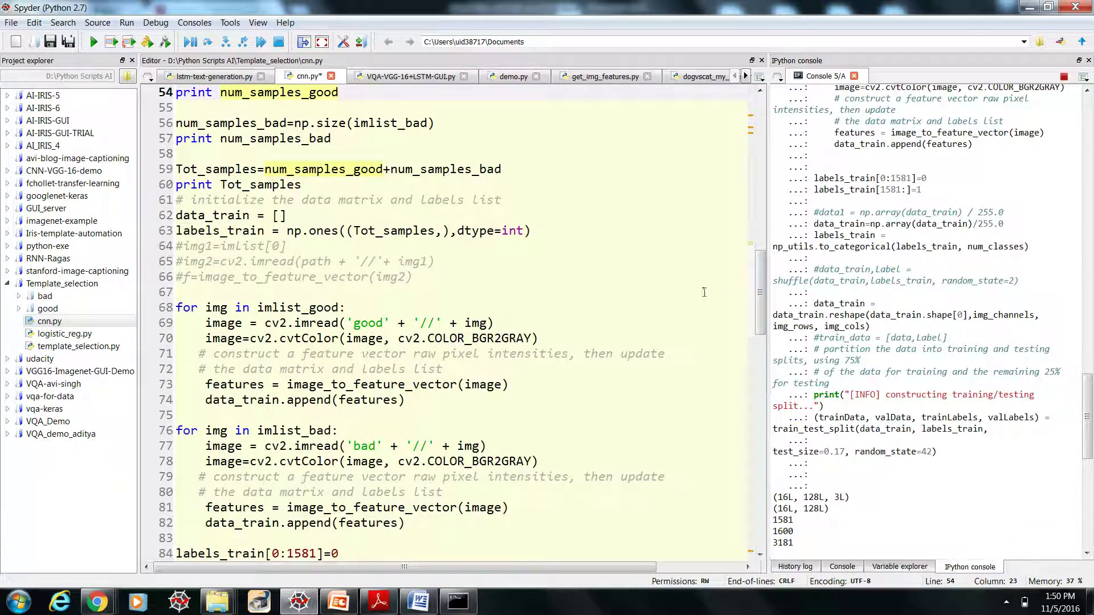
mouse_move(760, 295)
left_mouse_down()
mouse_move(763, 432)
mouse_move(764, 412)
left_mouse_up()
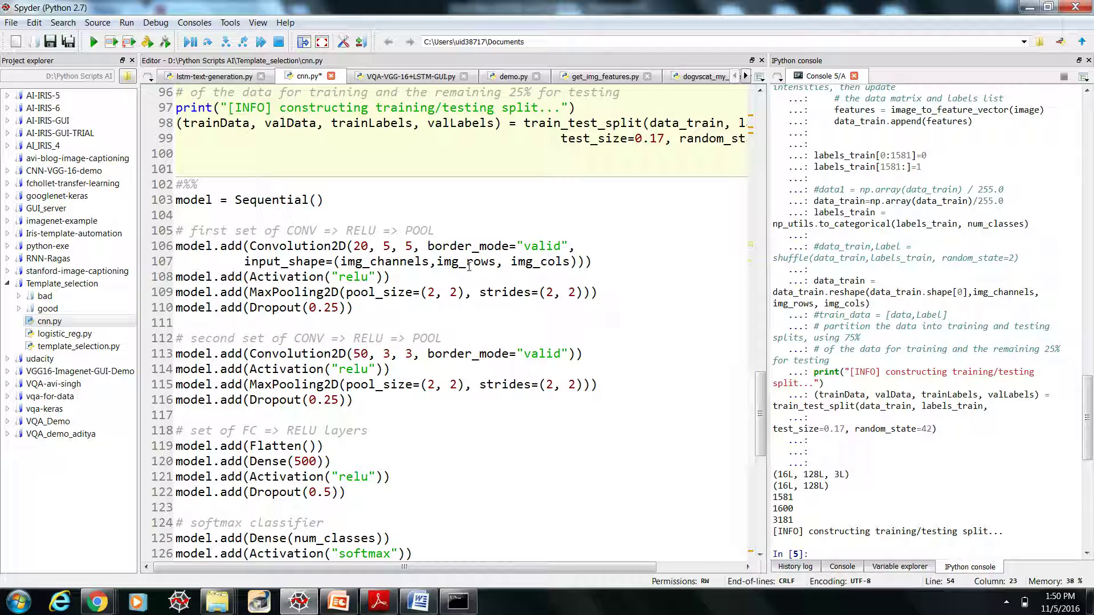
Run the two convolution blocks on lines 103–116 as a selection in the console
left_click(175, 202)
key("Down")
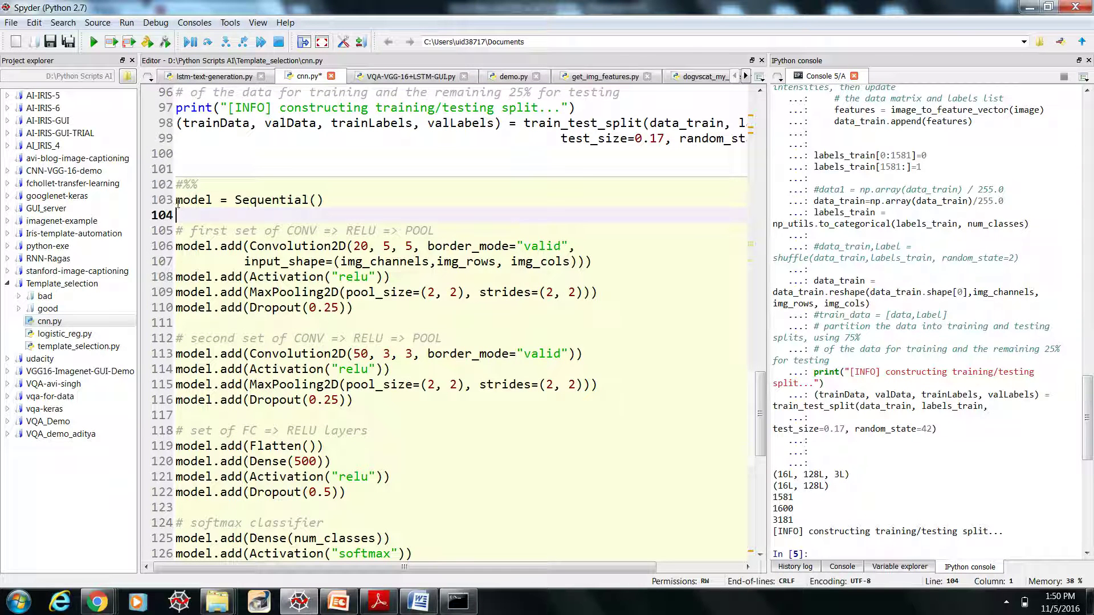
key("Up")
key("shift+Down")
key("shift+Down")
key("shift+Down")
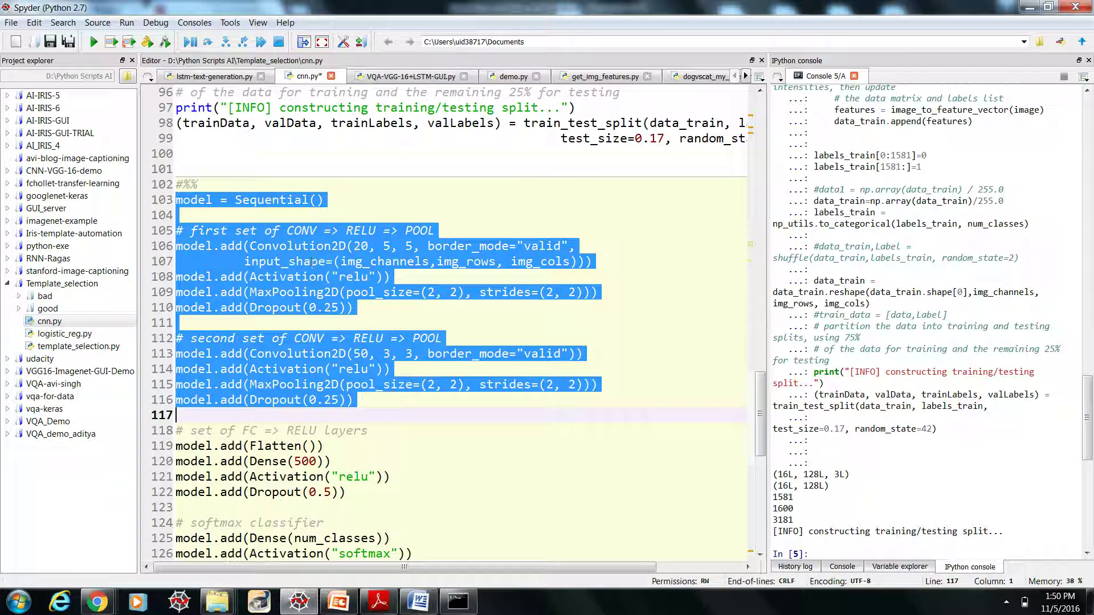
right_click(311, 264)
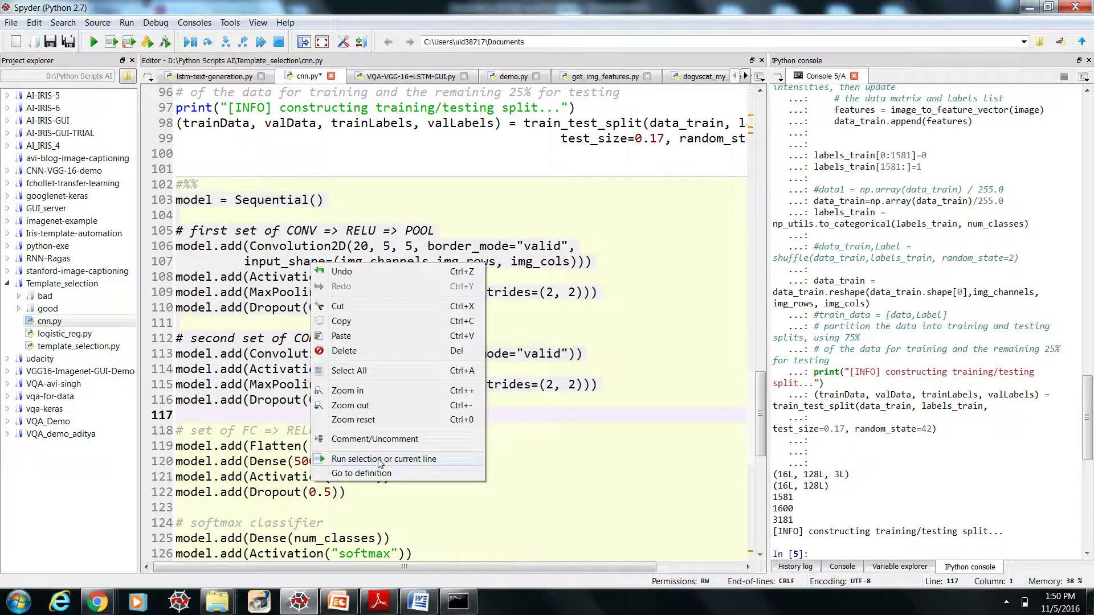
left_click(385, 462)
Run the Flatten layer line as a selection
left_click(176, 446)
key("shift+Down")
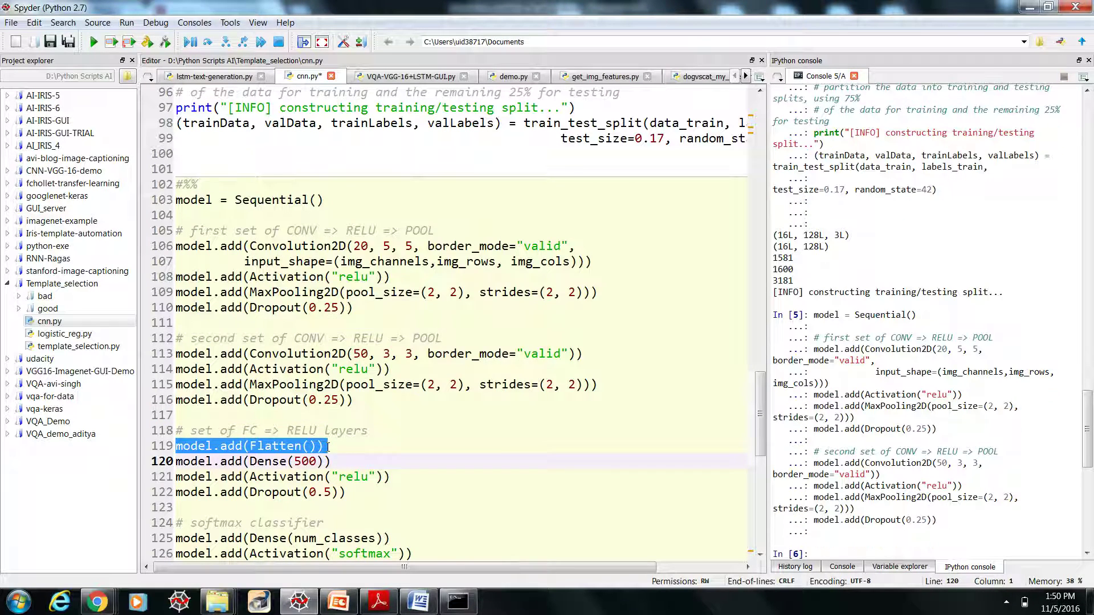
right_click(328, 446)
left_click(400, 424)
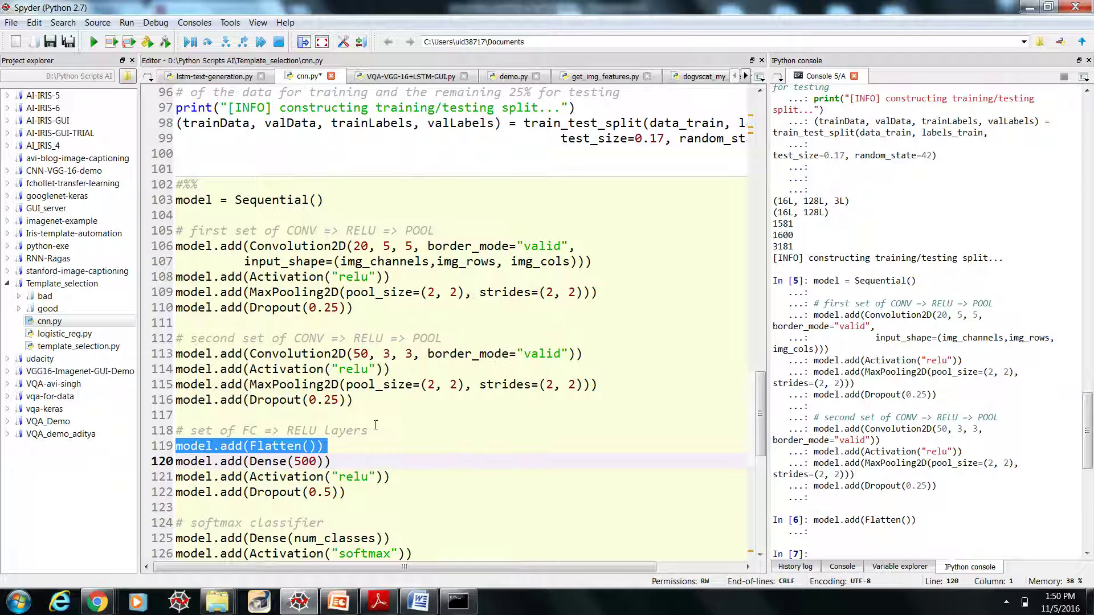
Run the Dense(500) line, which raises the negative-dimensions ValueError
left_click(274, 462)
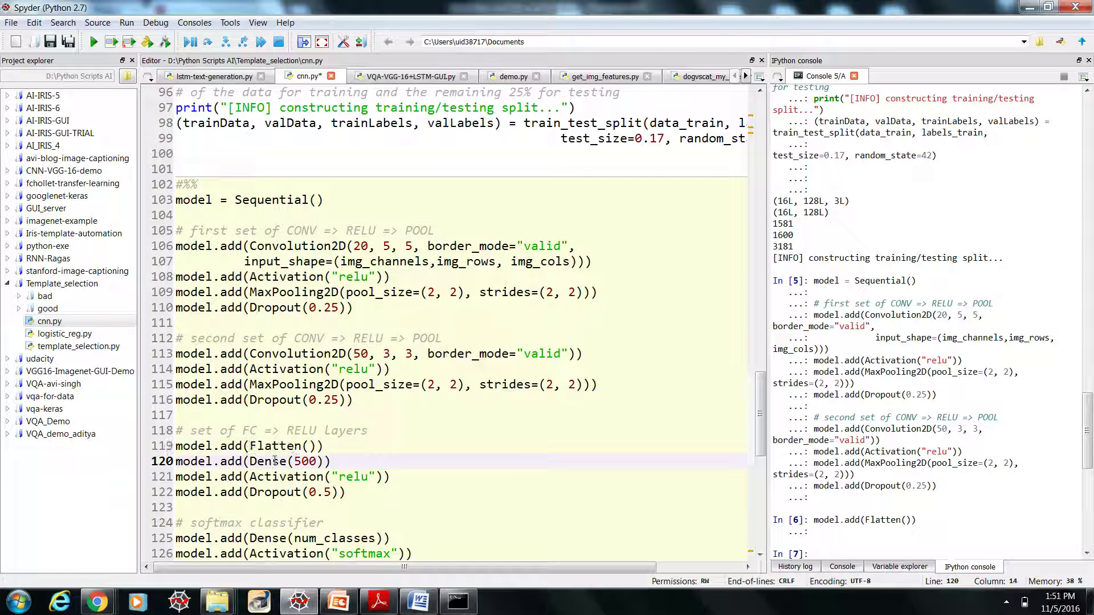
double_click(274, 461)
left_click(273, 462)
right_click(274, 461)
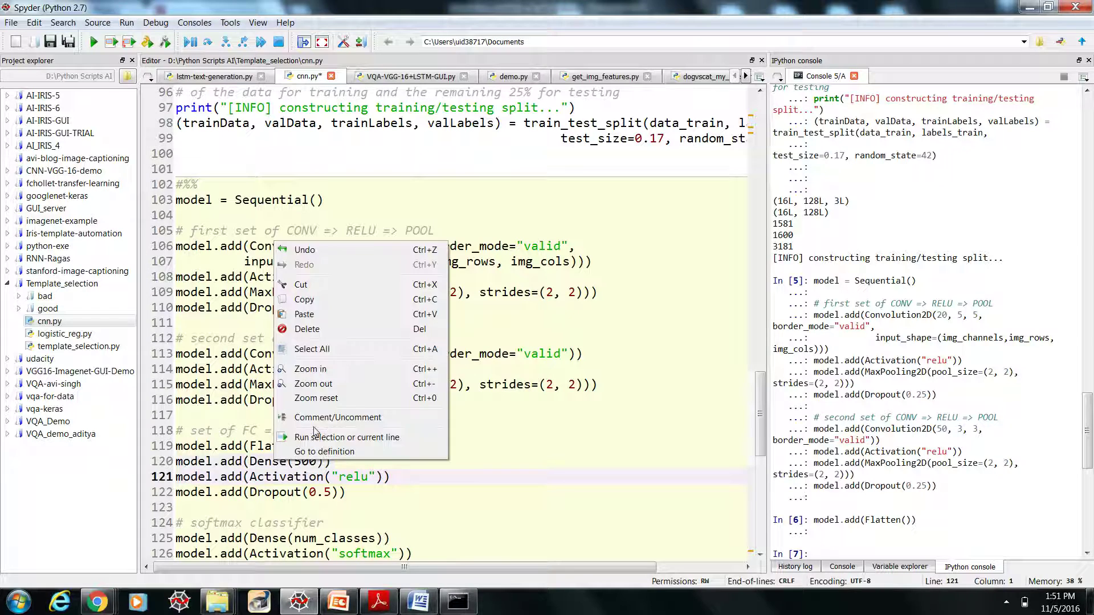
left_click(320, 434)
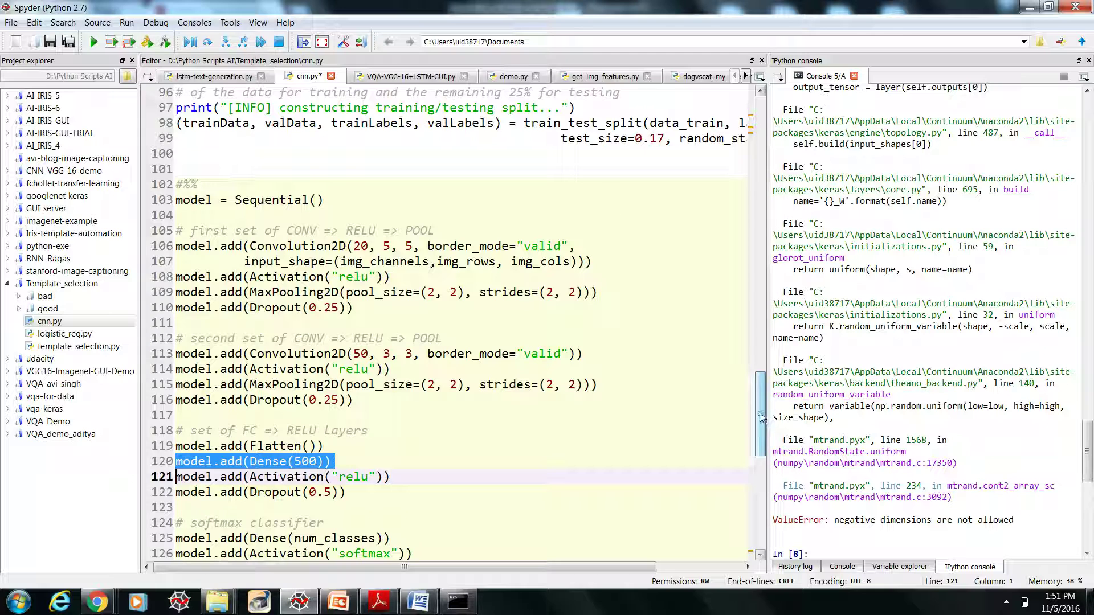
Look over the second method's code lines in the Word notes, then minimize Word
left_click(419, 603)
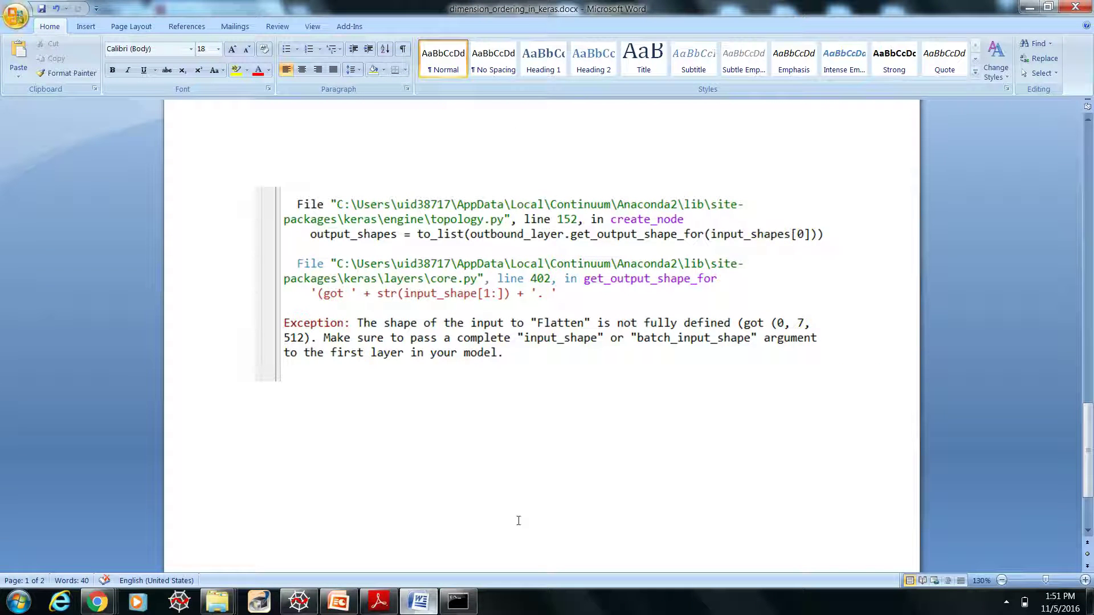
left_click_drag(1087, 453, 1088, 261)
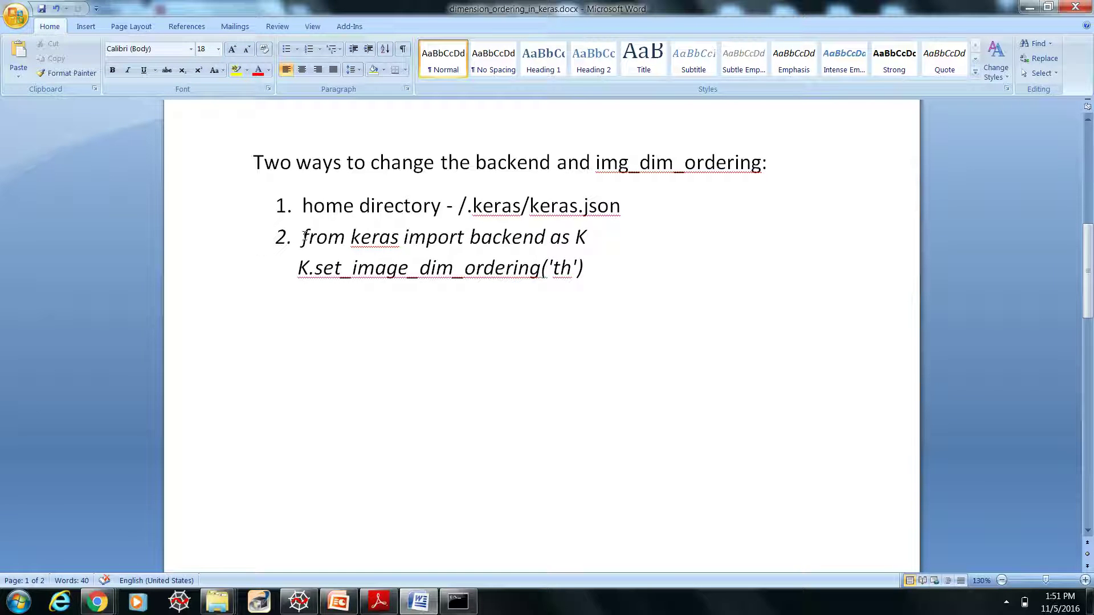
left_click_drag(303, 236, 576, 293)
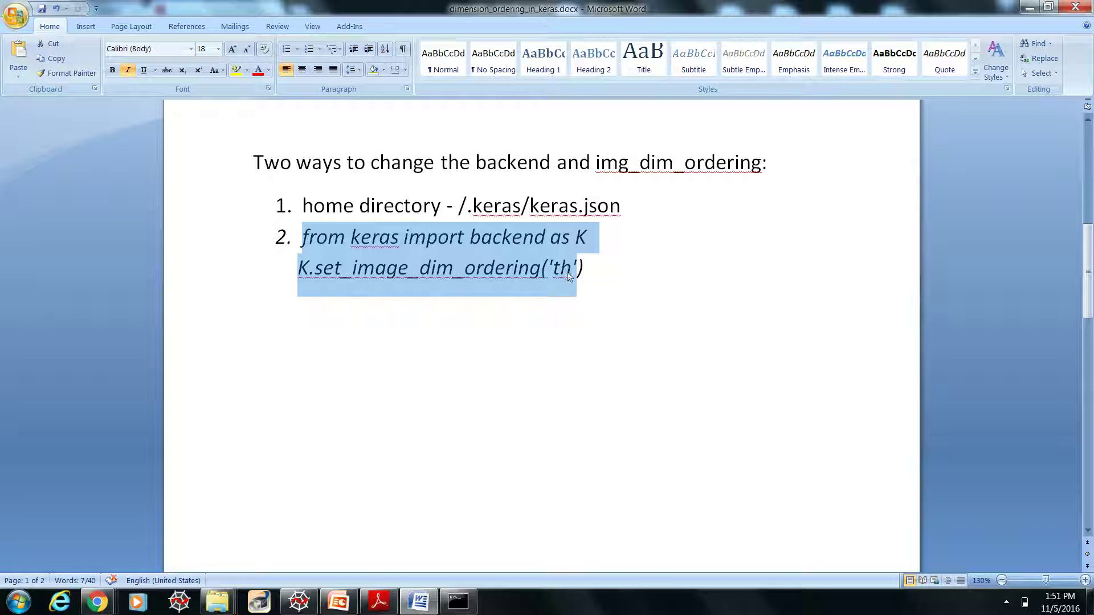
left_click(652, 227)
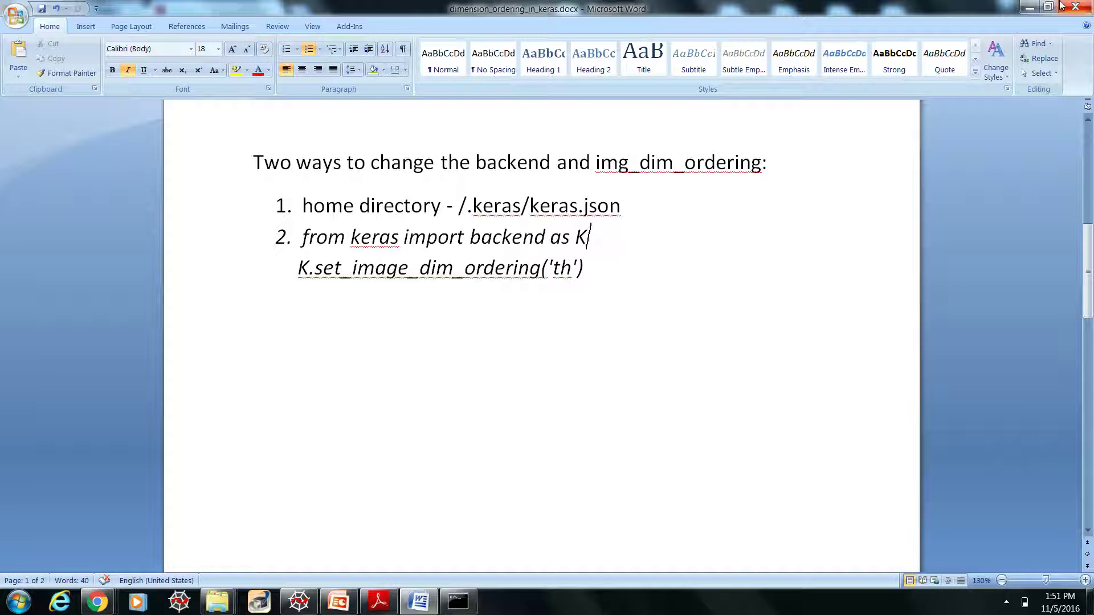
left_click(1029, 8)
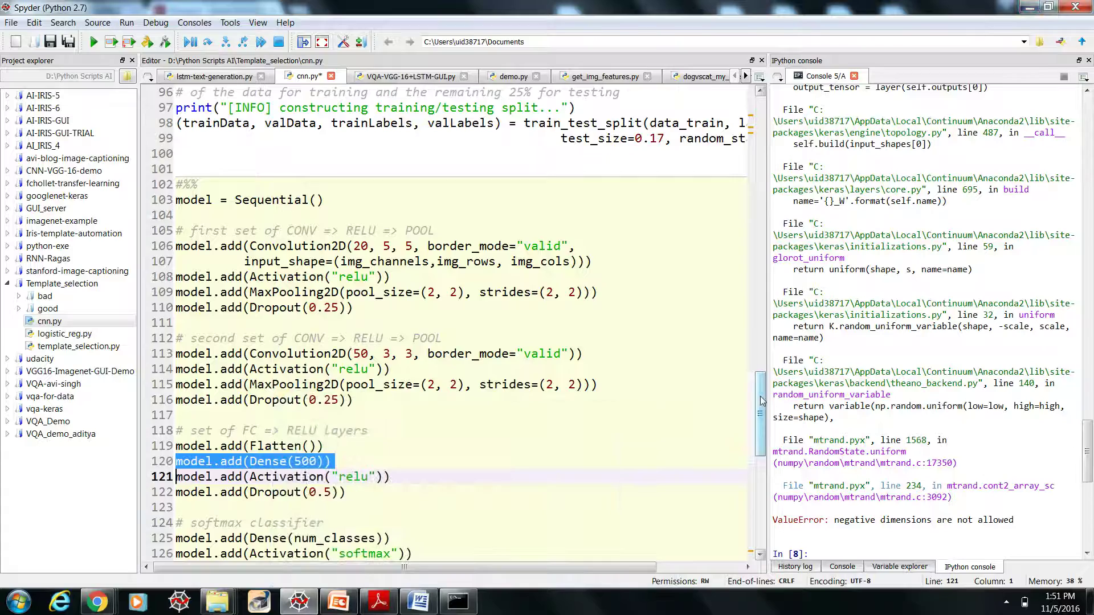
left_click_drag(762, 400, 762, 103)
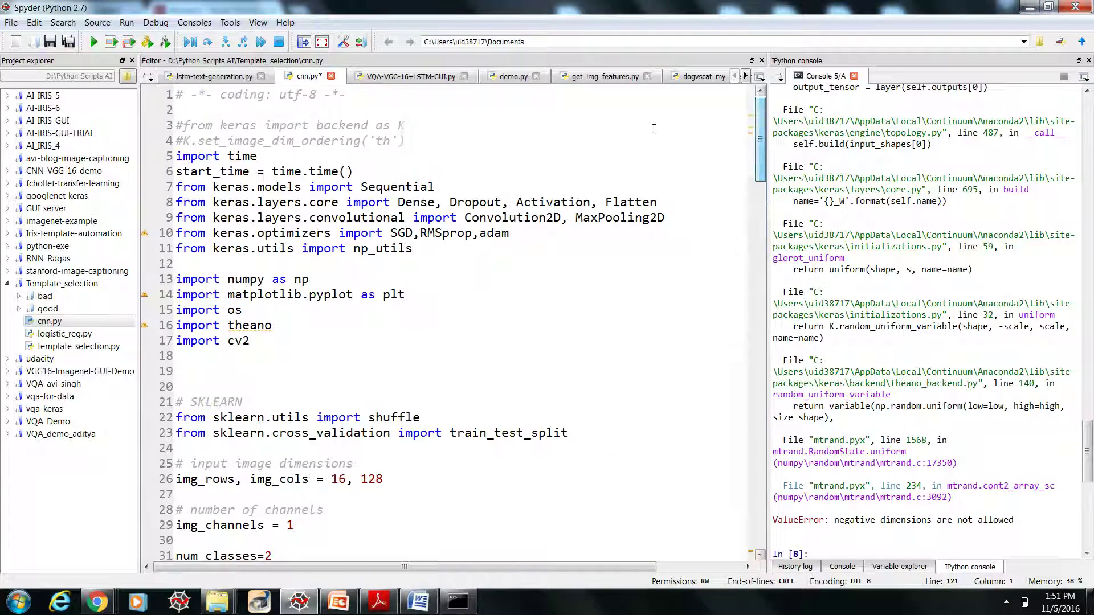
Remove the # from the backend import and set_image_dim_ordering('th') lines on lines 3–4
left_click(182, 126)
key("BackSpace")
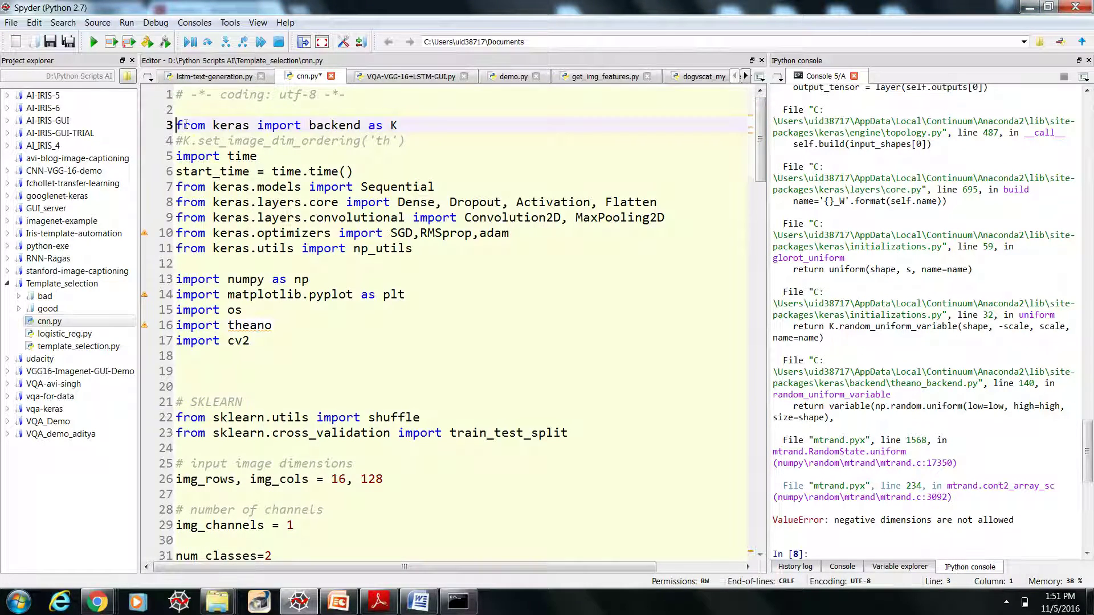
left_click(184, 142)
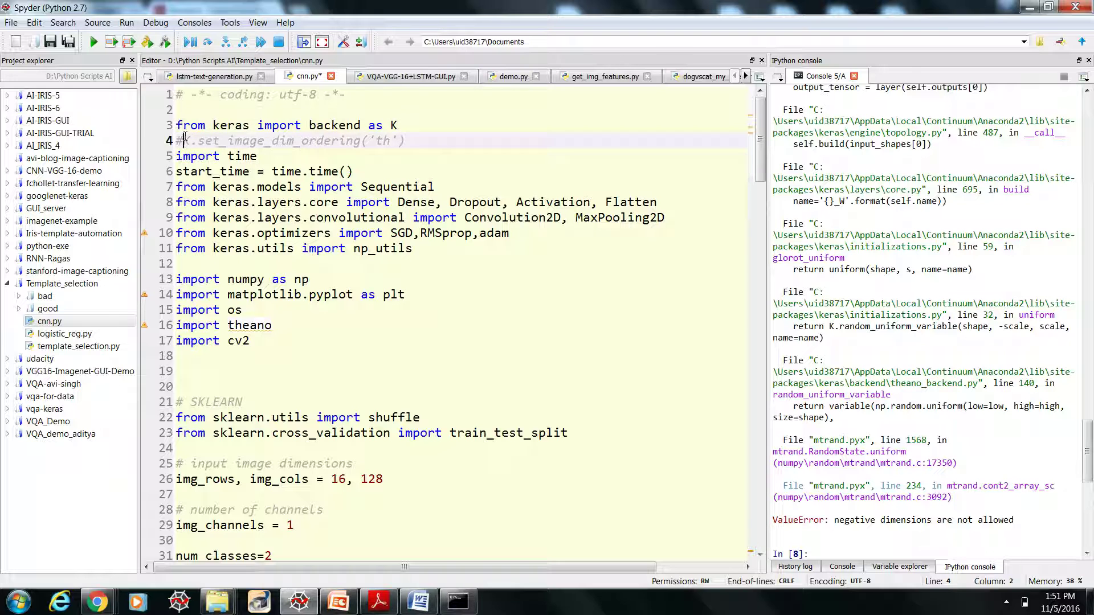
key("BackSpace")
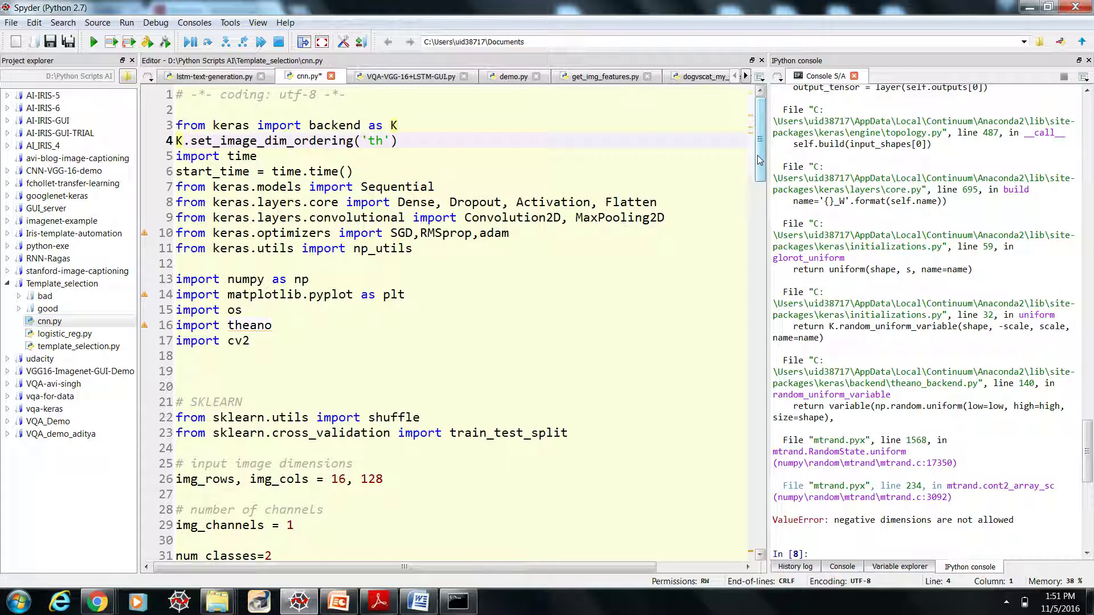
scroll(755, 163, "down", 1)
left_click(583, 270)
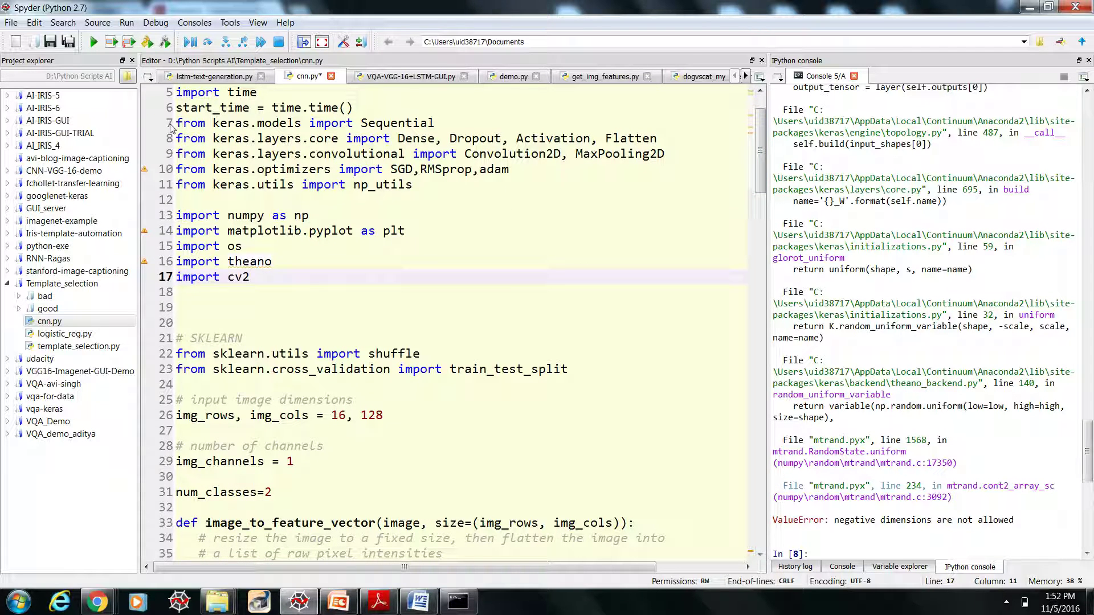
Rerun the imports cell, start training the model cell, and stop it during epoch 1 of 20
left_click(111, 42)
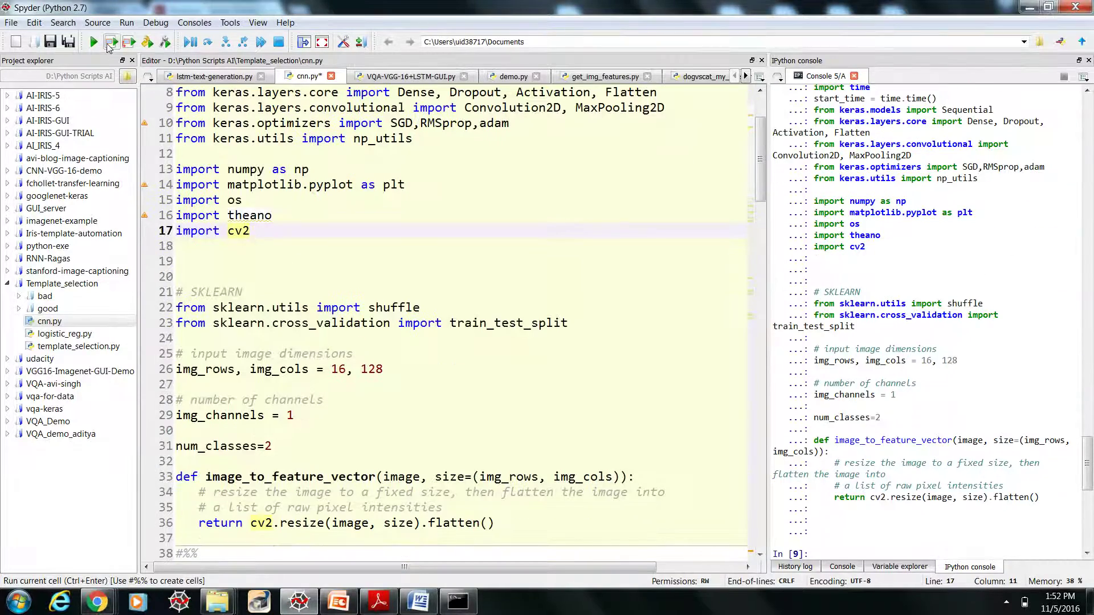
left_click_drag(761, 176, 761, 427)
left_click(346, 415)
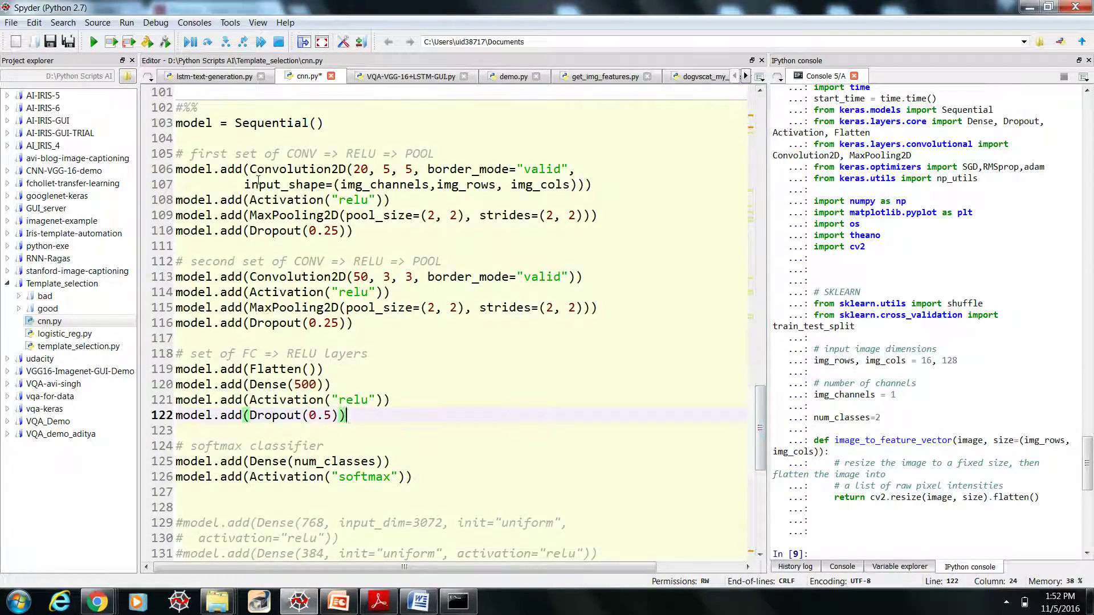
left_click(112, 41)
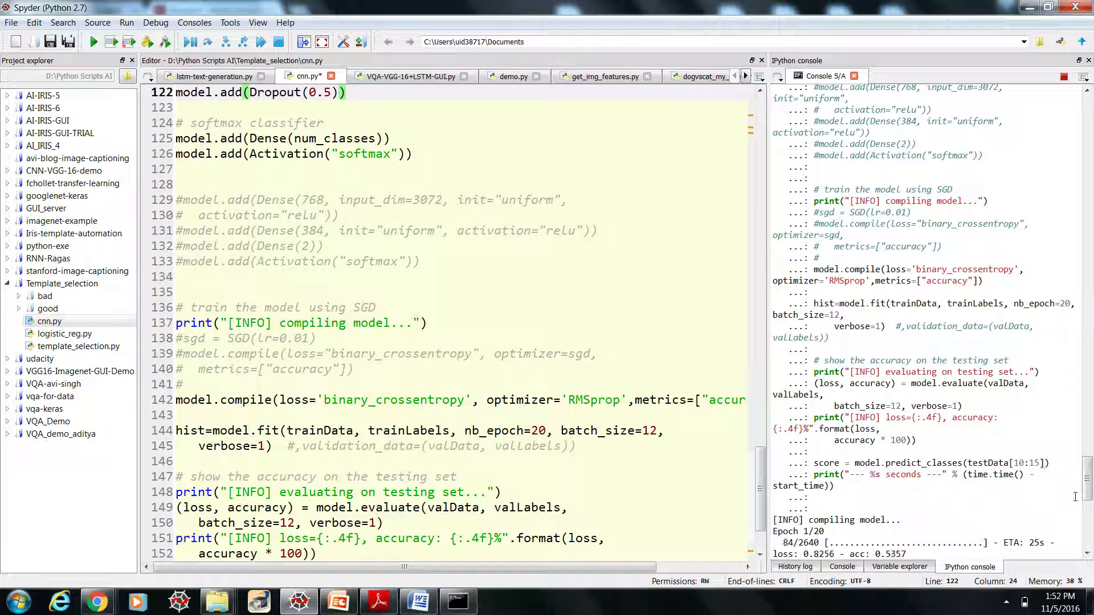
scroll(940, 342, "down", 5)
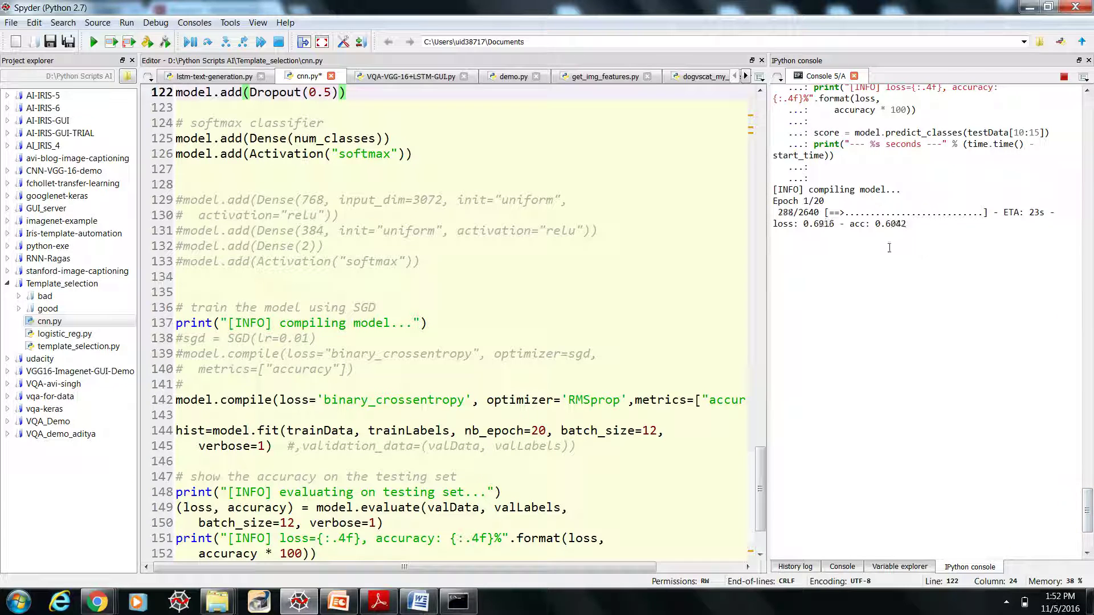
left_click_drag(761, 479, 759, 357)
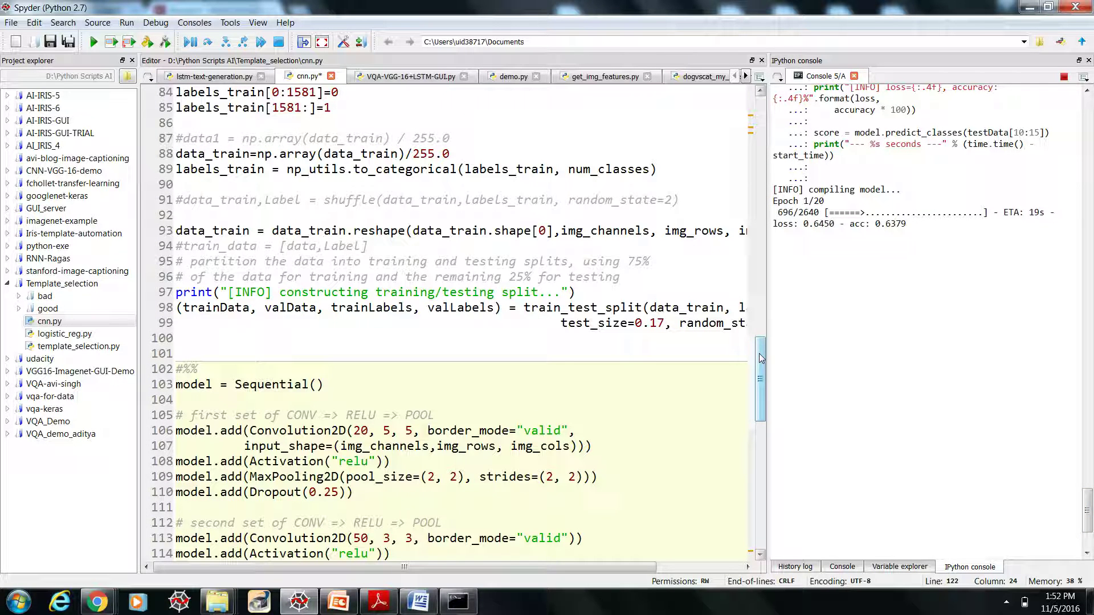
left_click_drag(760, 356, 760, 231)
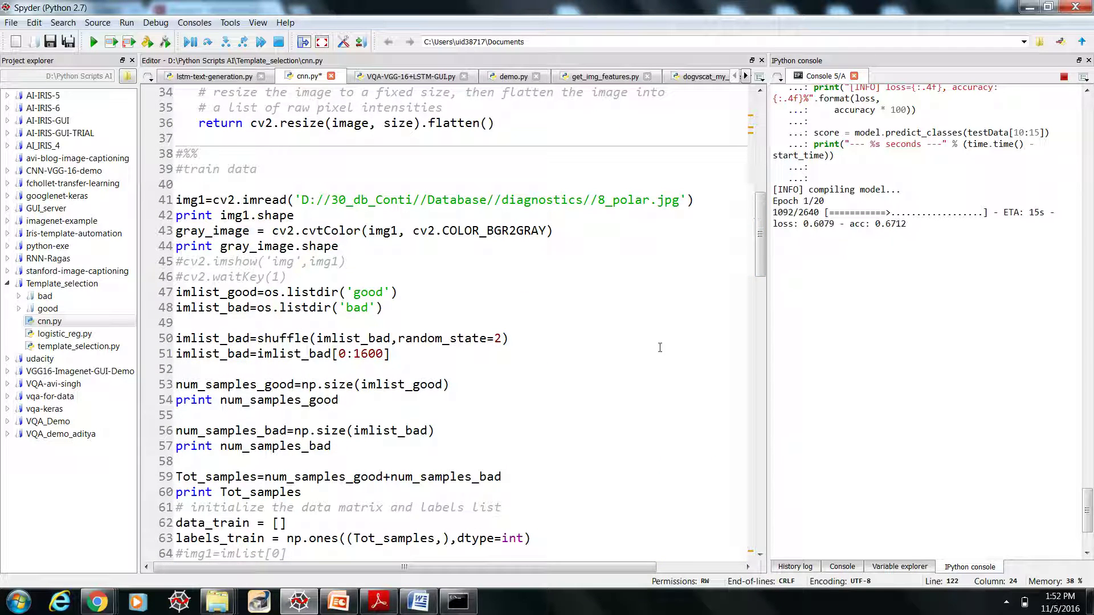
left_click(1064, 81)
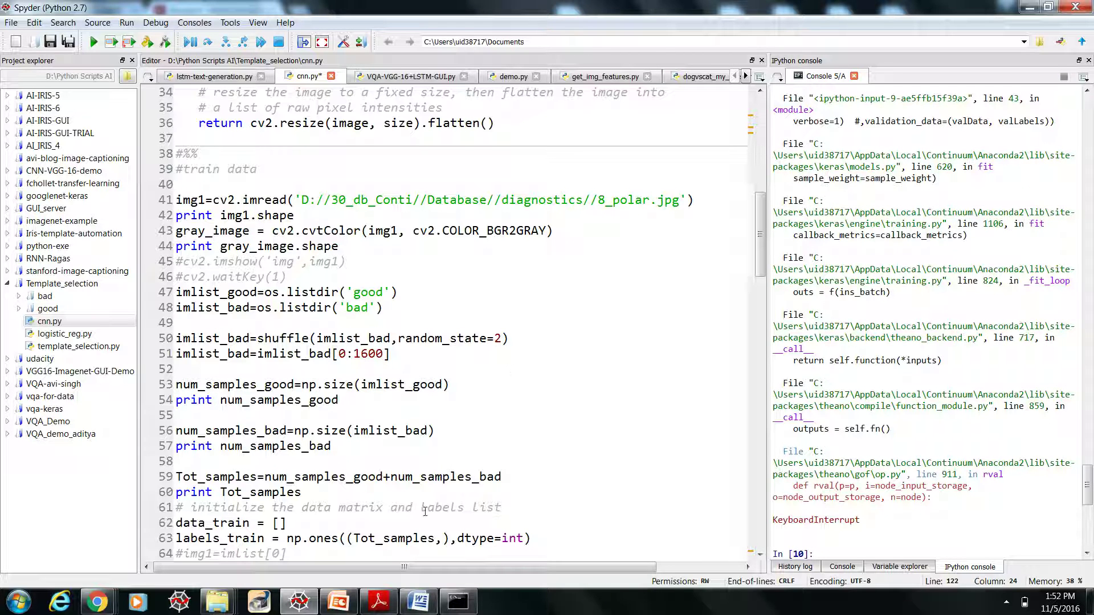
Rerun echo %userprofile% in Command Prompt to display the home folder path
left_click(419, 603)
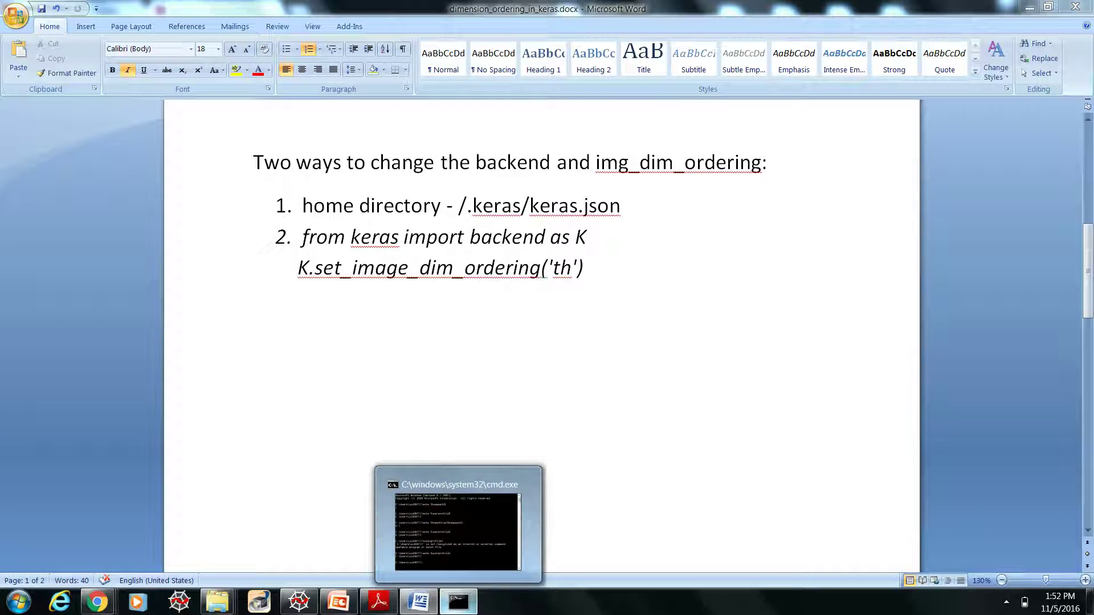
left_click(458, 603)
key("Up")
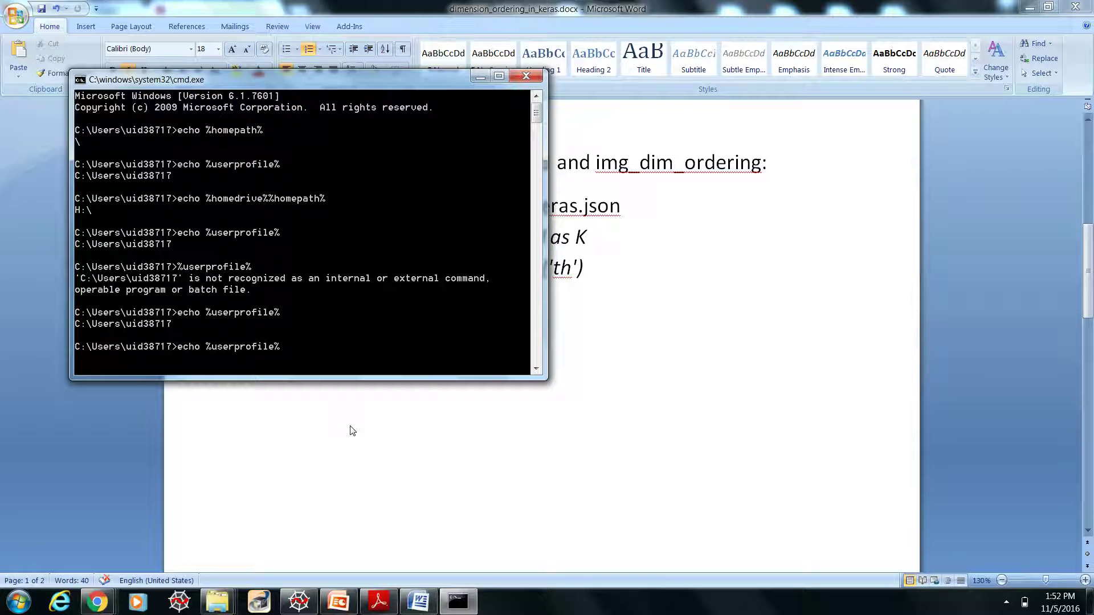
key("Return")
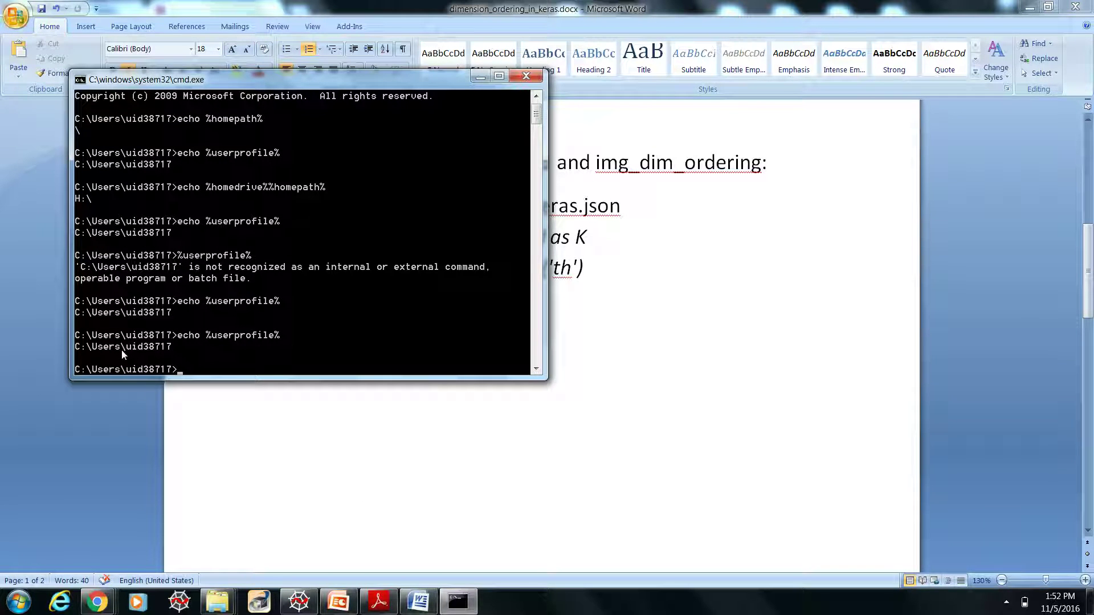
mouse_move(217, 602)
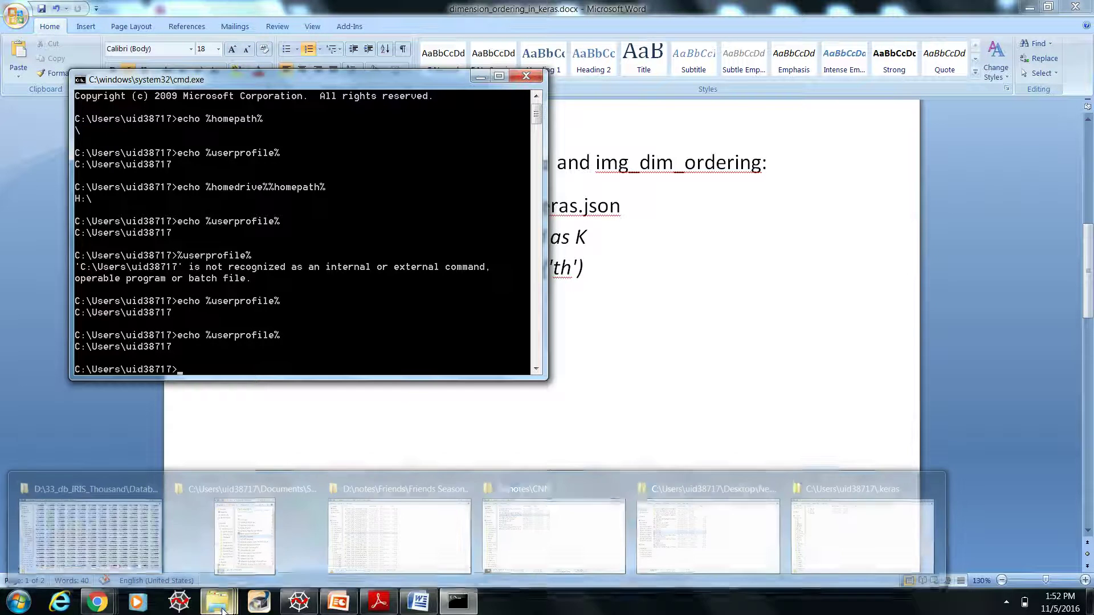
left_click(861, 530)
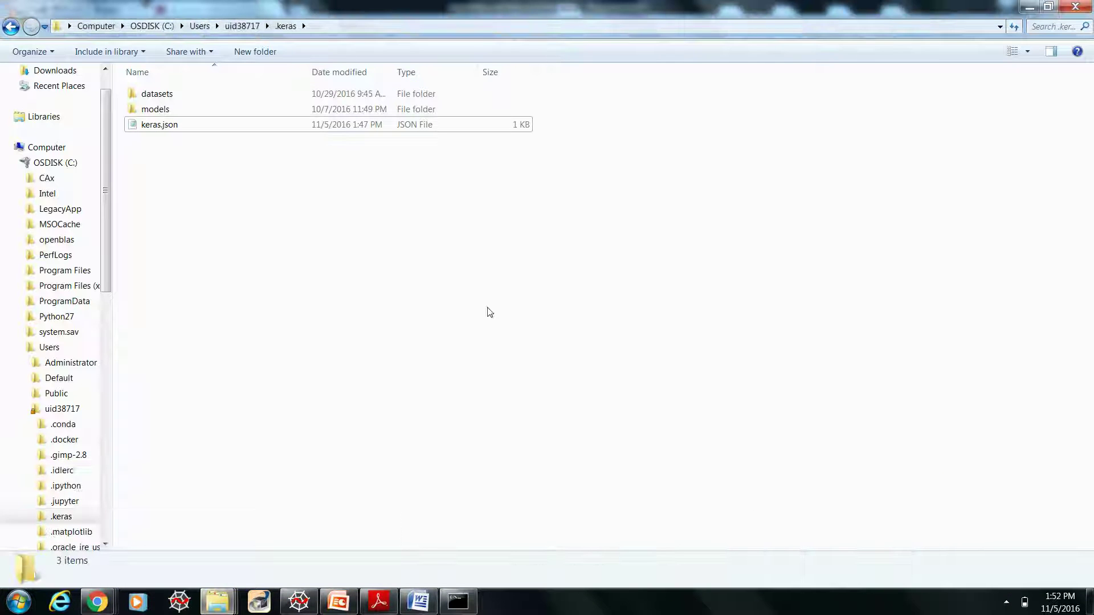
left_click(242, 26)
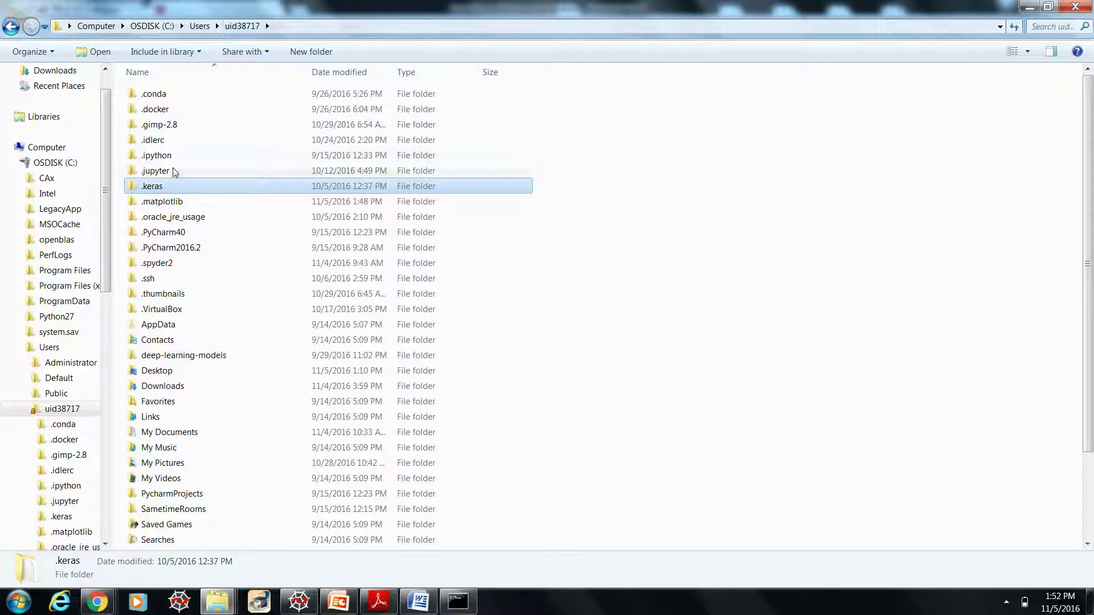
double_click(173, 190)
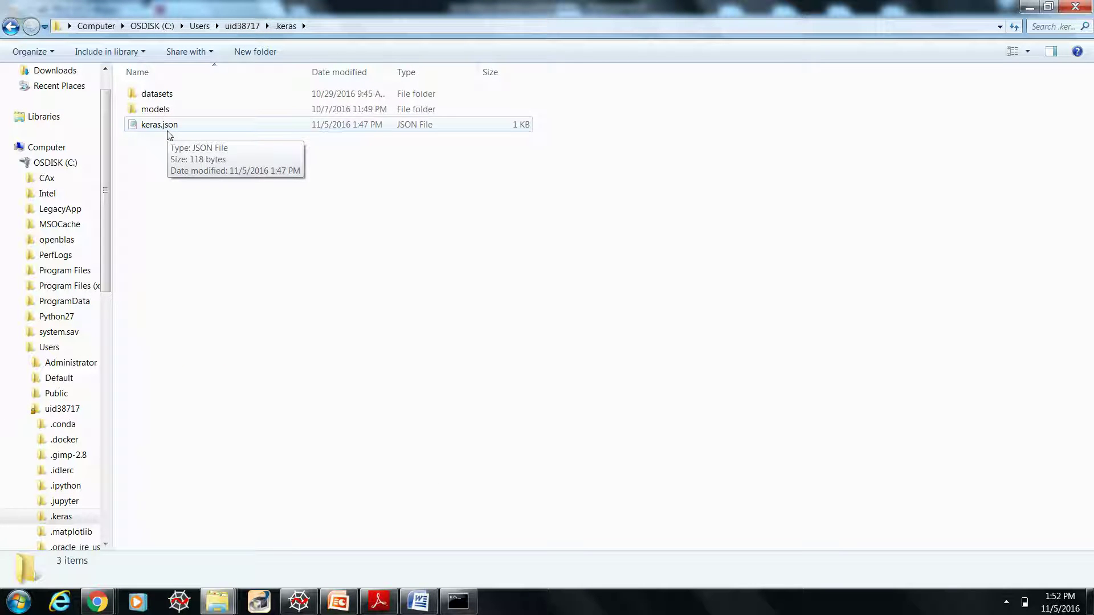
Edit keras.json so image_dim_ordering reads "th" instead of "tf", save, and close Notepad
double_click(159, 125)
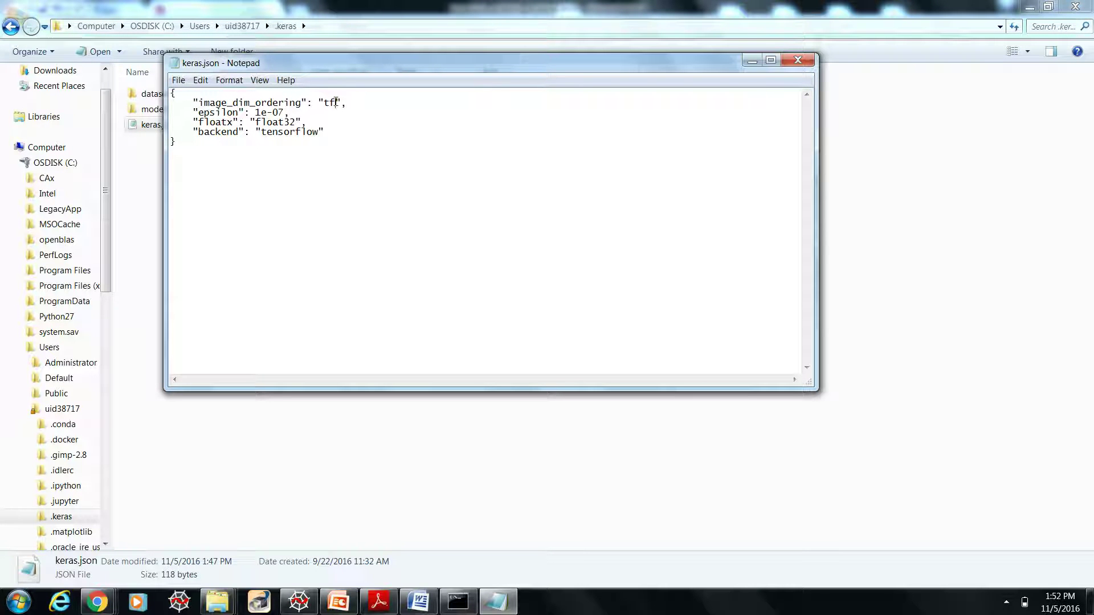
key("BackSpace")
type("h")
key("ctrl+s")
left_click(797, 60)
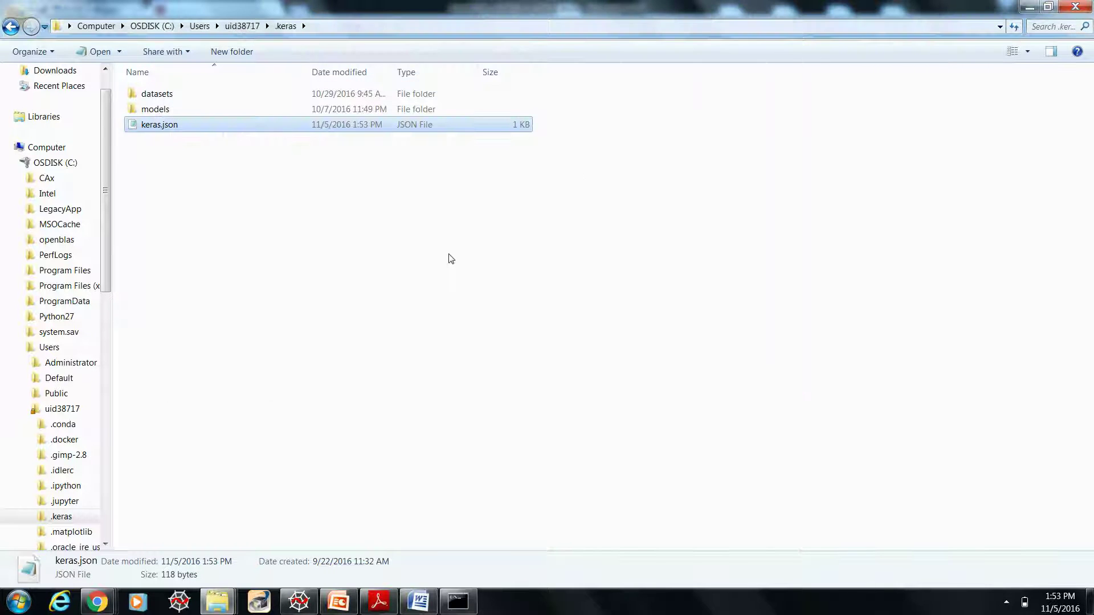
Bring the Spyder window with cnn.py back to the front
left_click(297, 603)
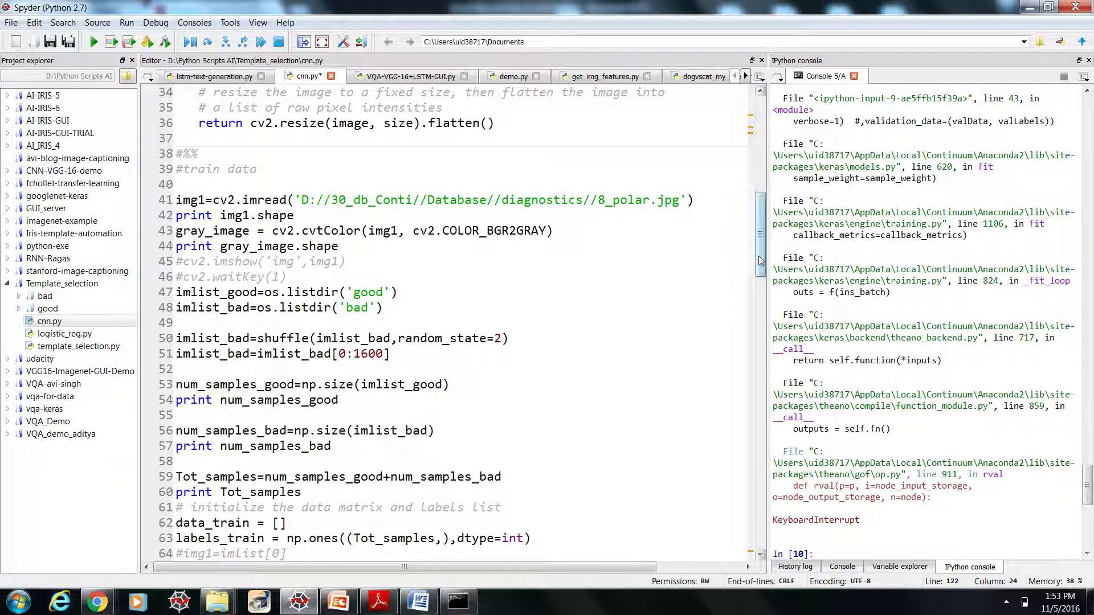
left_click_drag(761, 239, 760, 85)
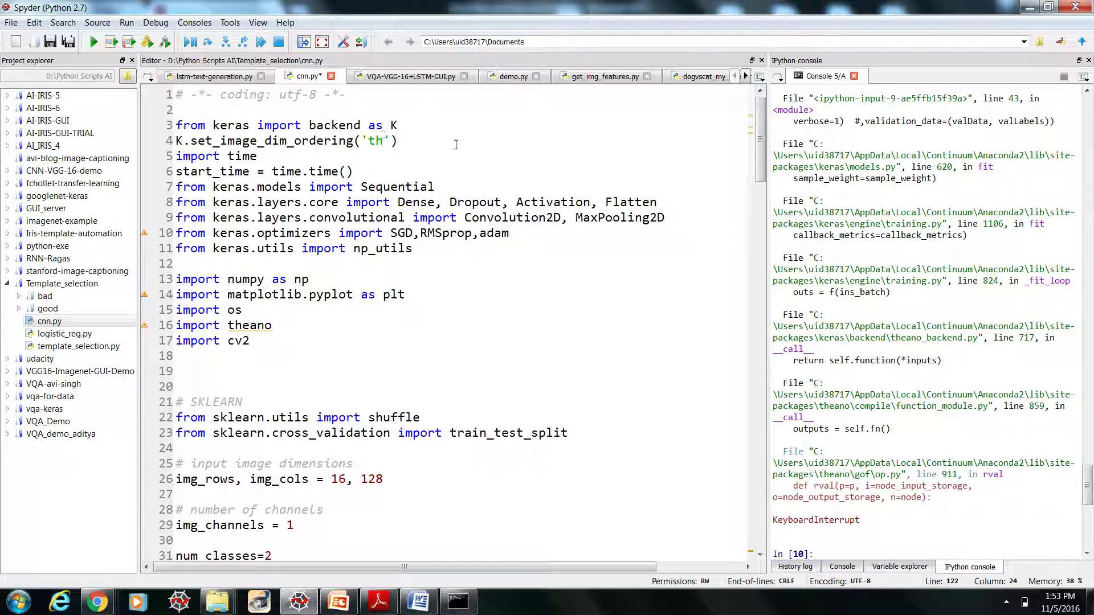